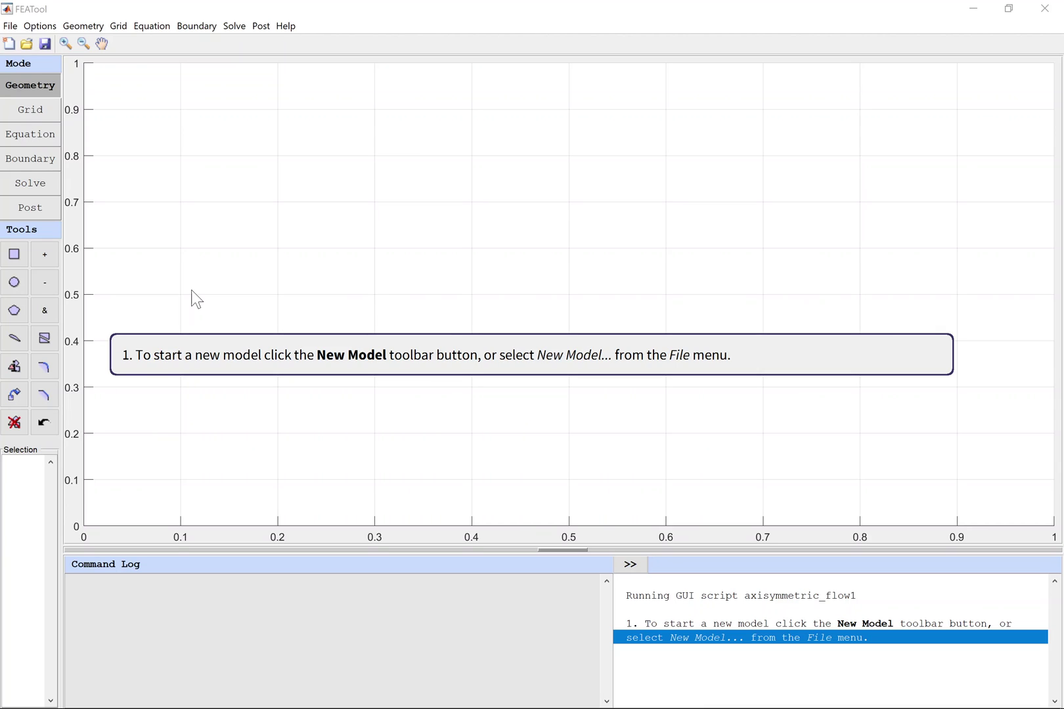
Step: Create a new 2D model with space dimensions named r and z, using the Navier-Stokes Equations physics mode
click(12, 46)
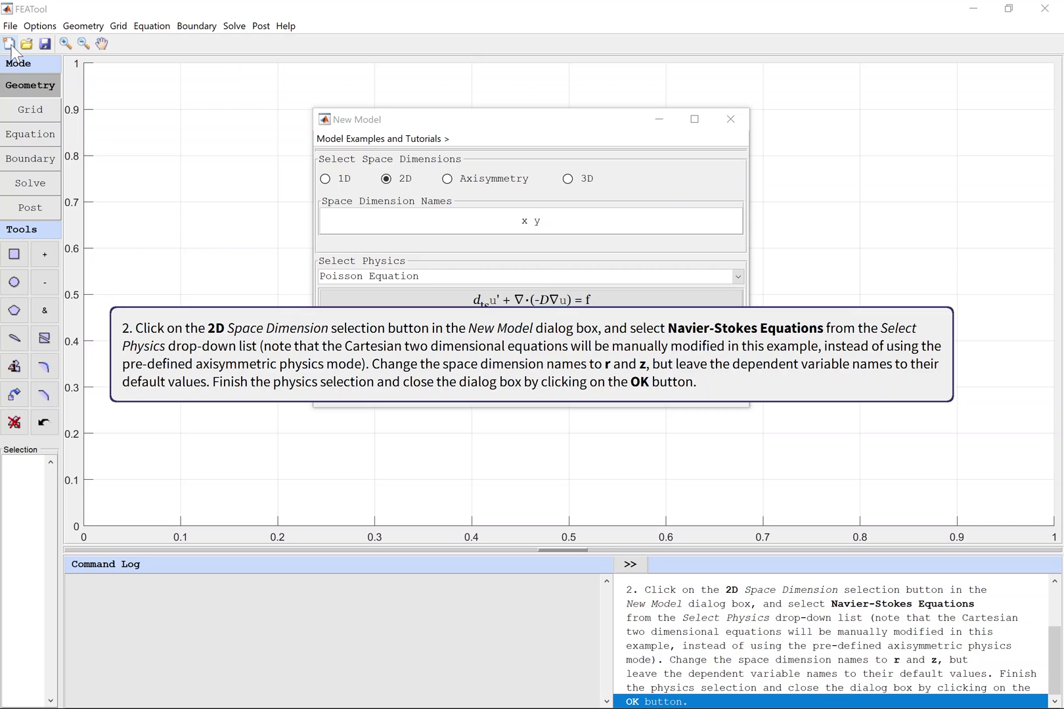
click(410, 180)
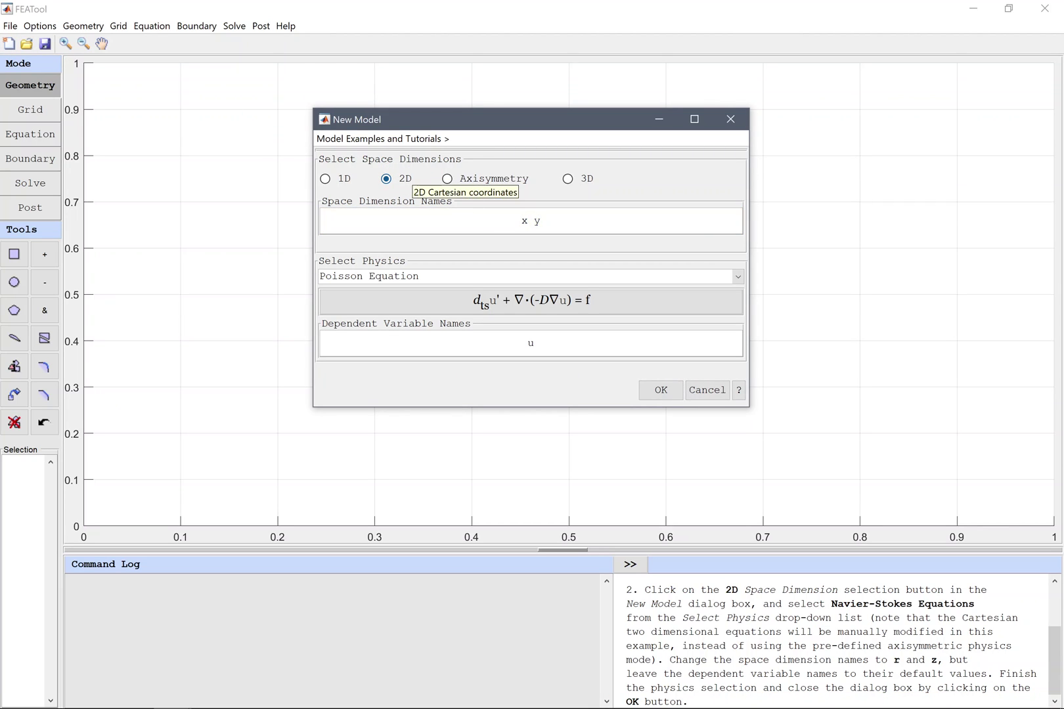
text(r z)
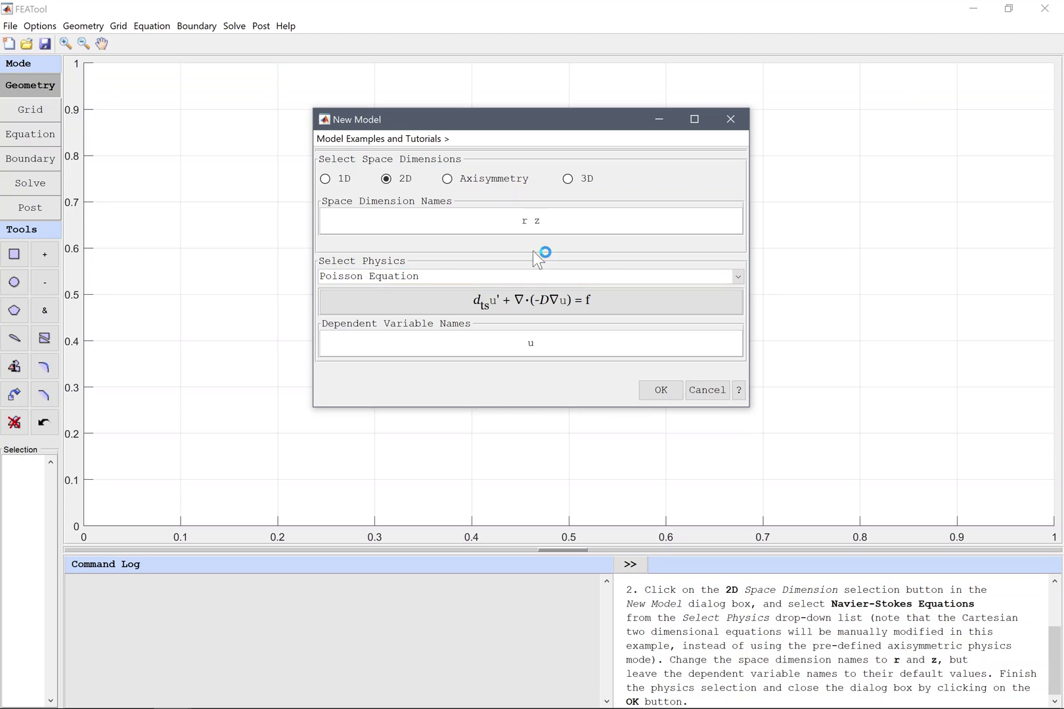
click(533, 276)
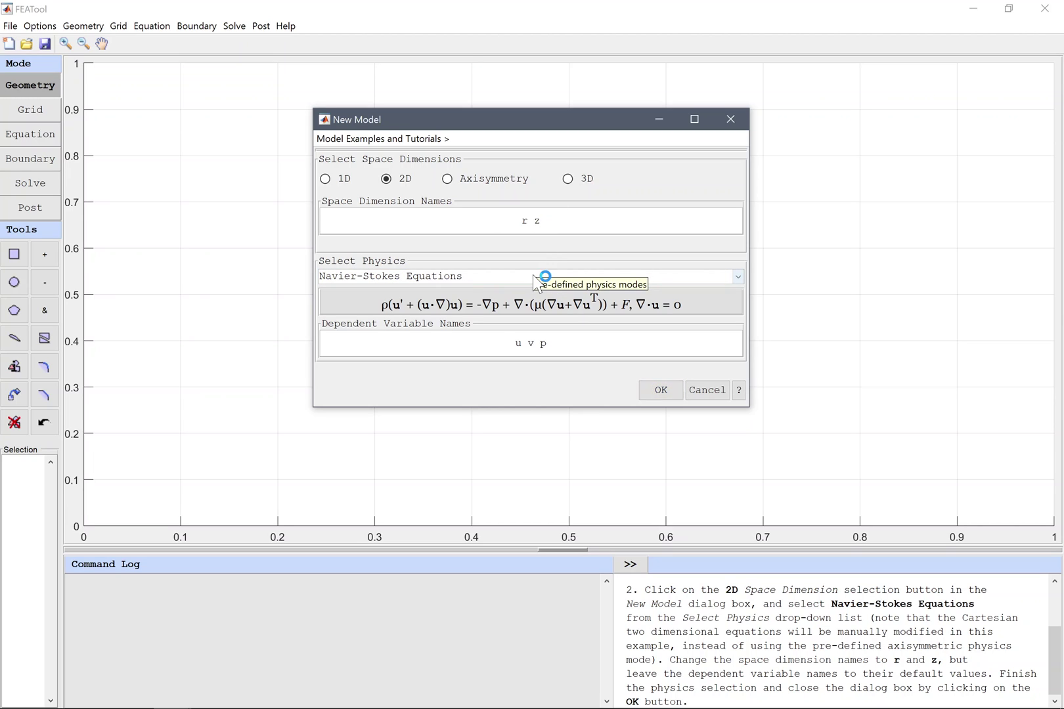
click(656, 387)
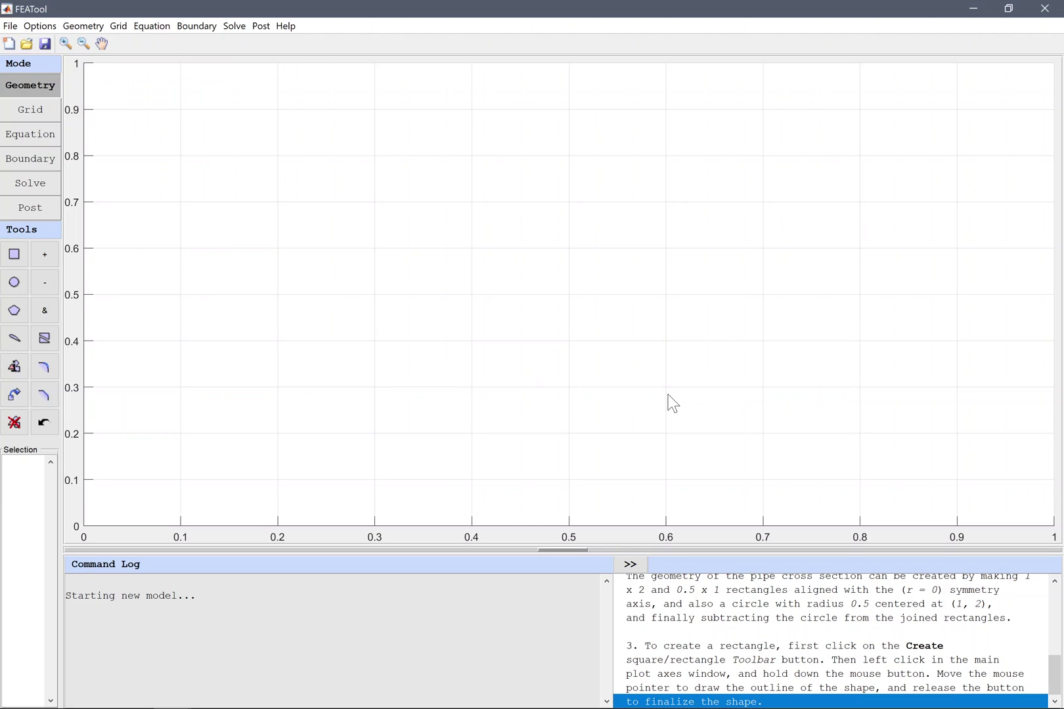
Step: Create a rectangle spanning 0 to 1 in the x-direction and 0 to 2 in the y-direction
click(15, 255)
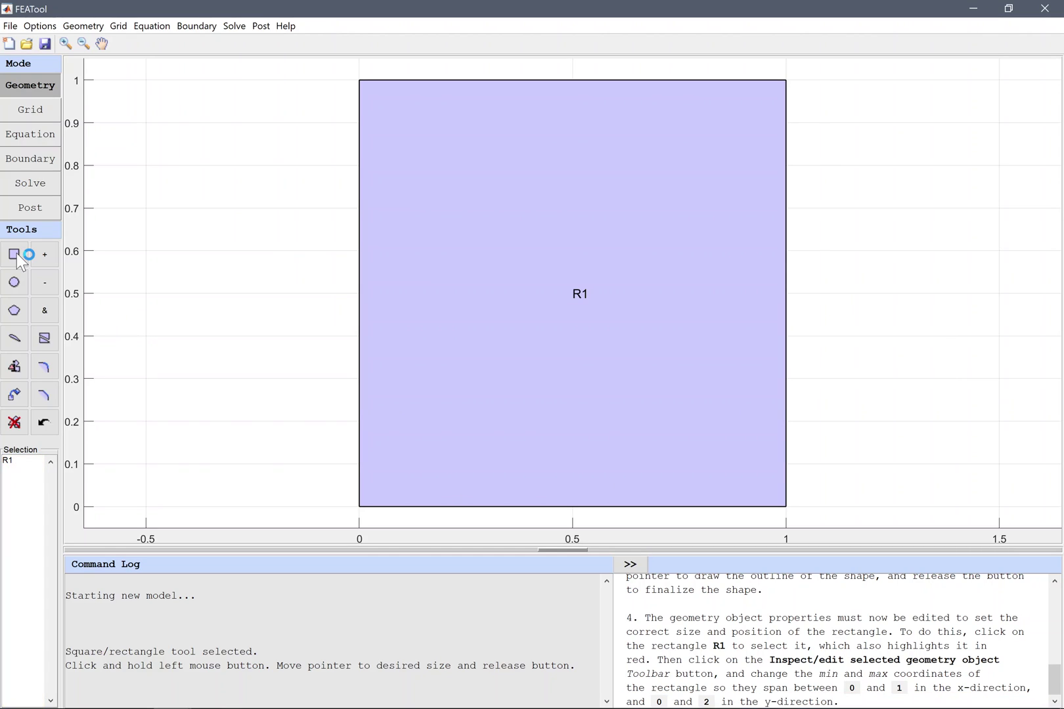
click(32, 460)
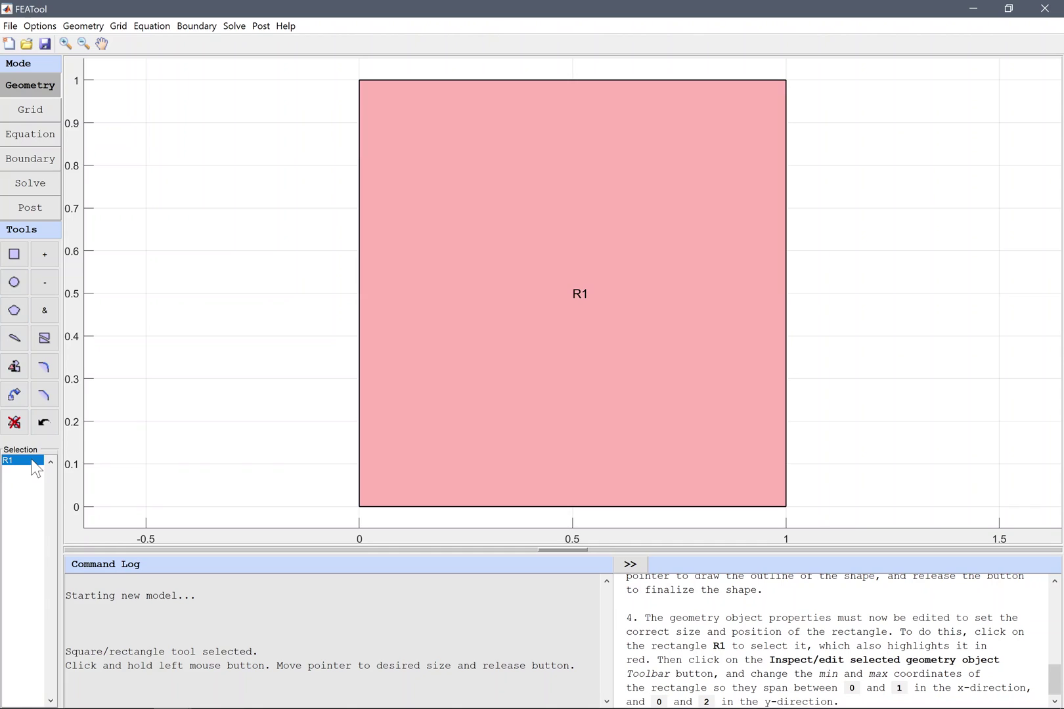
click(21, 372)
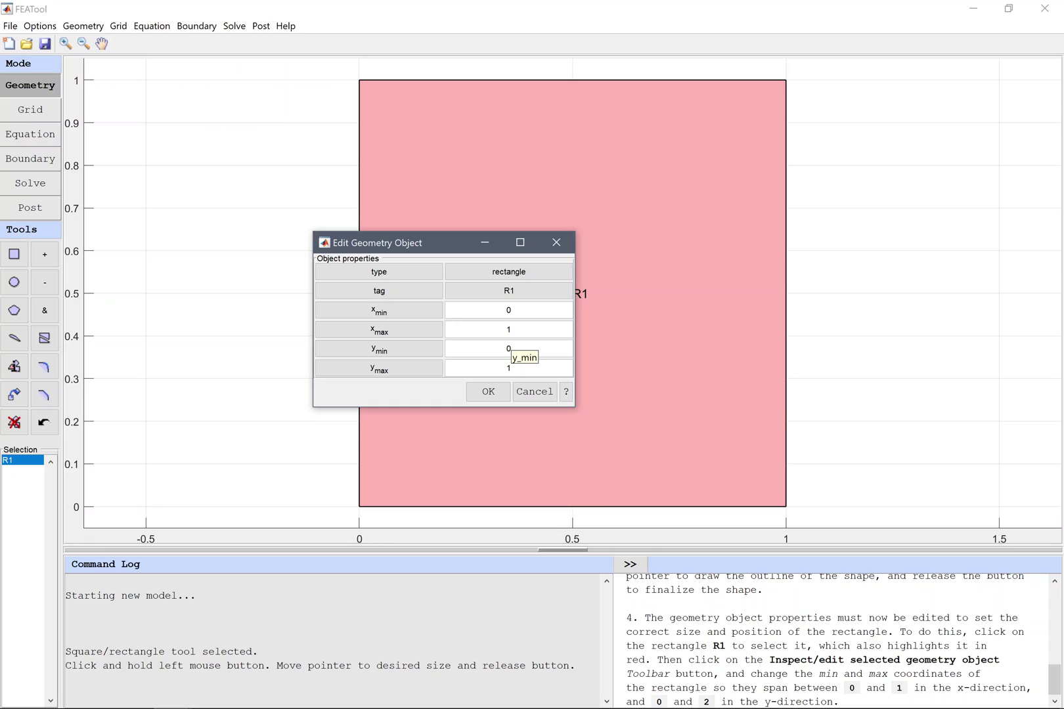
double_click(508, 368)
text(2)
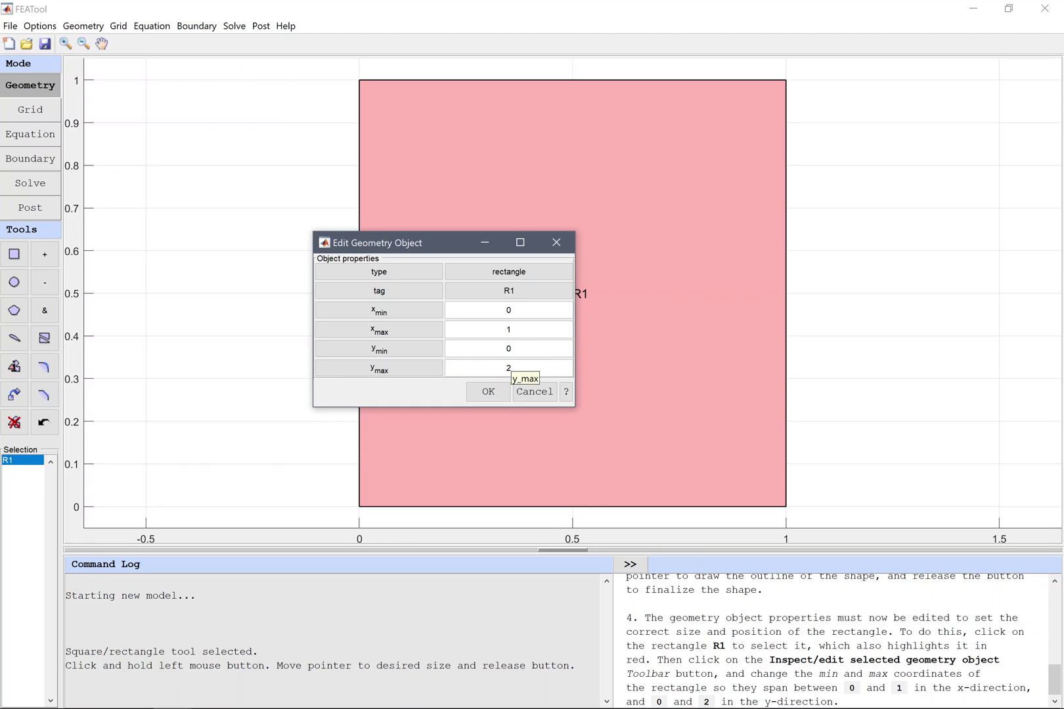
click(491, 391)
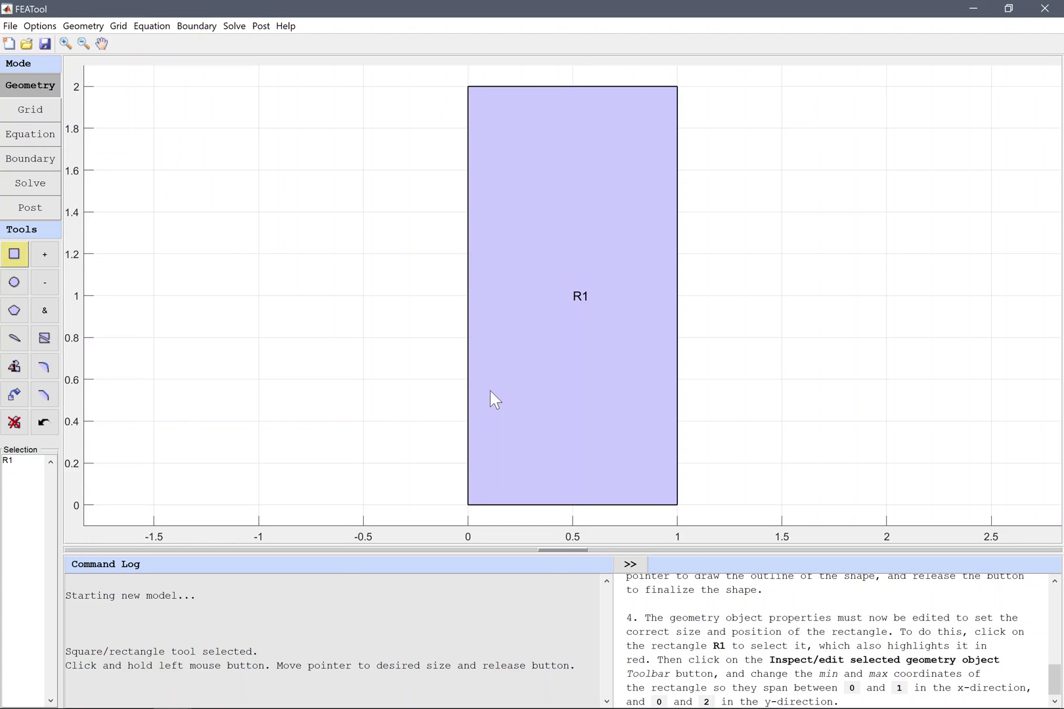
Step: Create a second rectangle spanning 0 to 0.5 in the x-direction and 2 to 3 in the y-direction
click(14, 256)
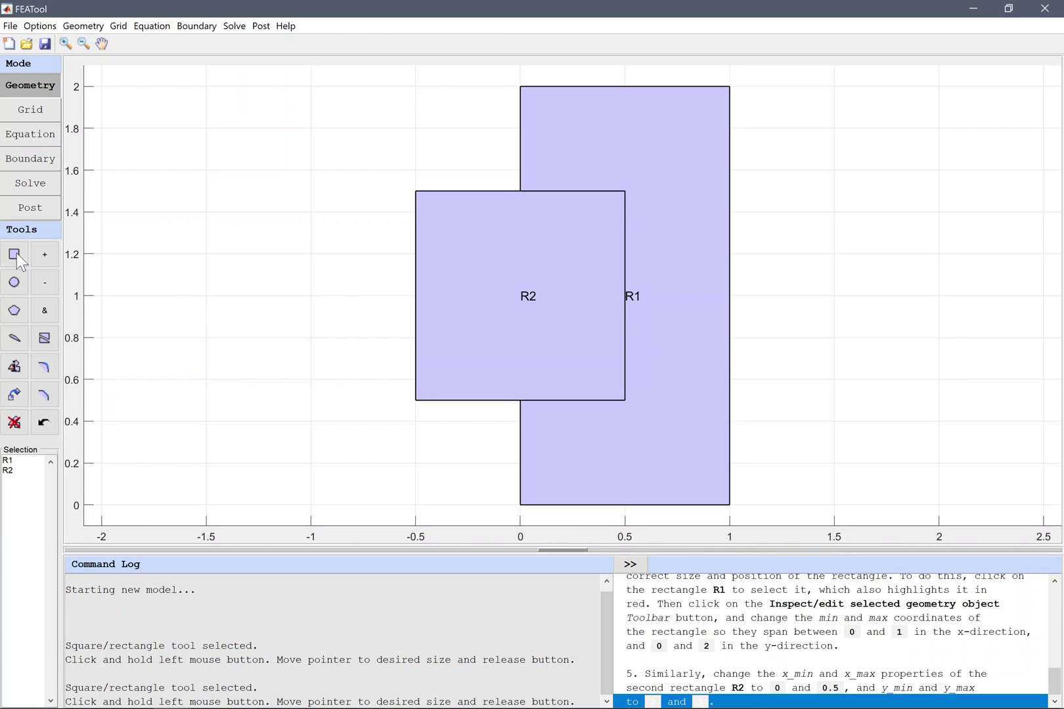
click(33, 471)
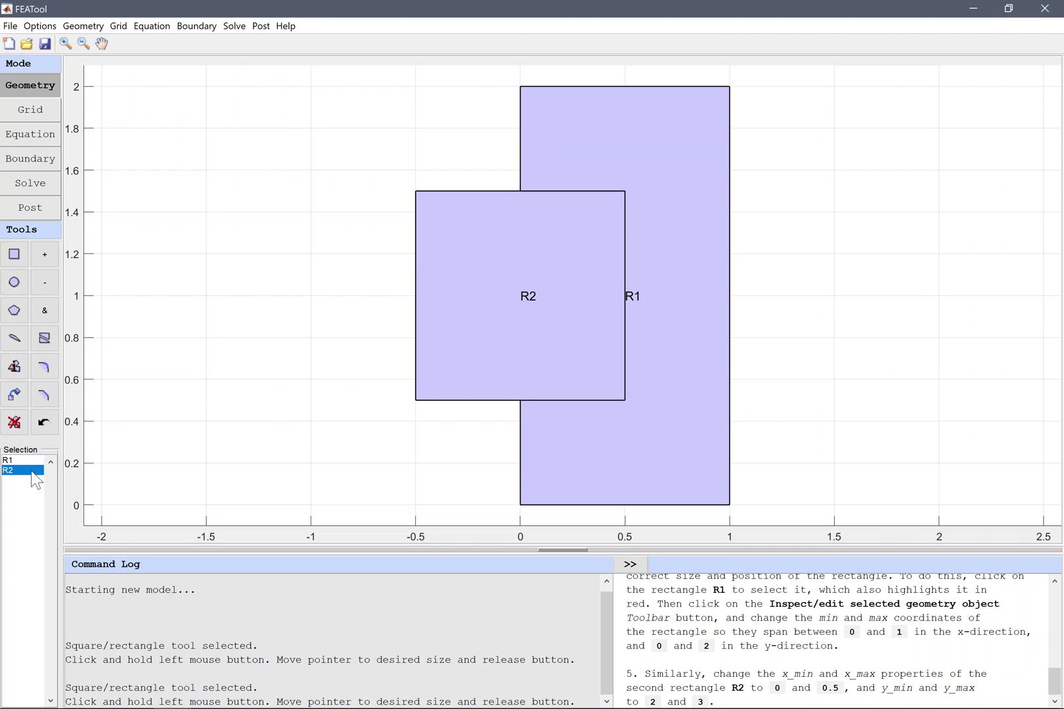
click(18, 369)
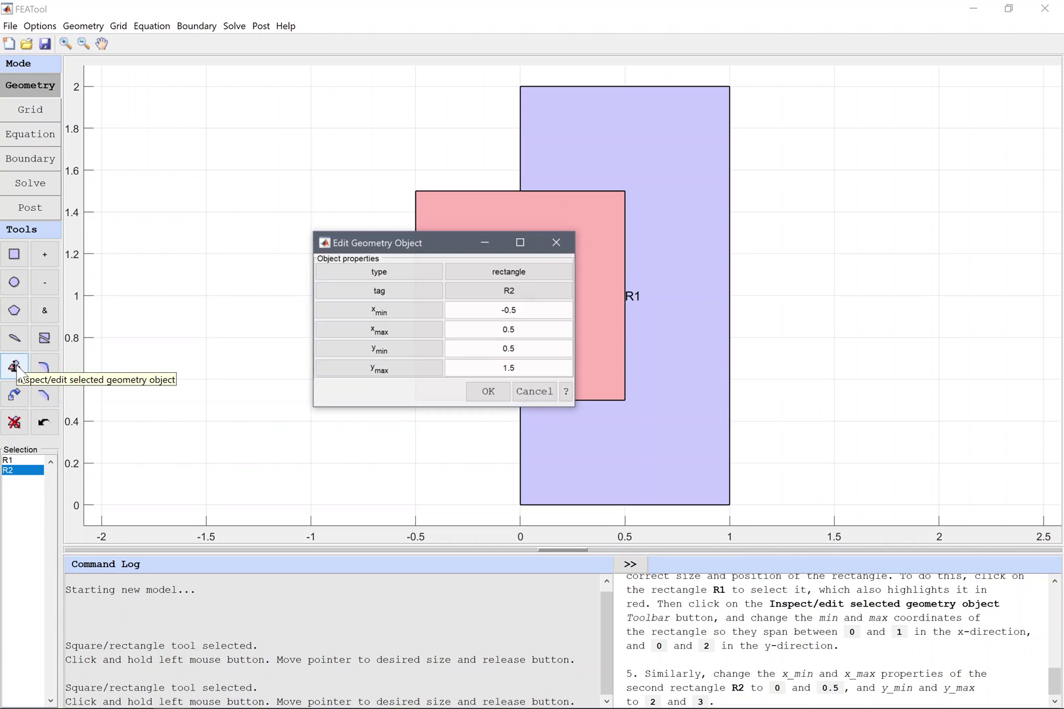
text(0)
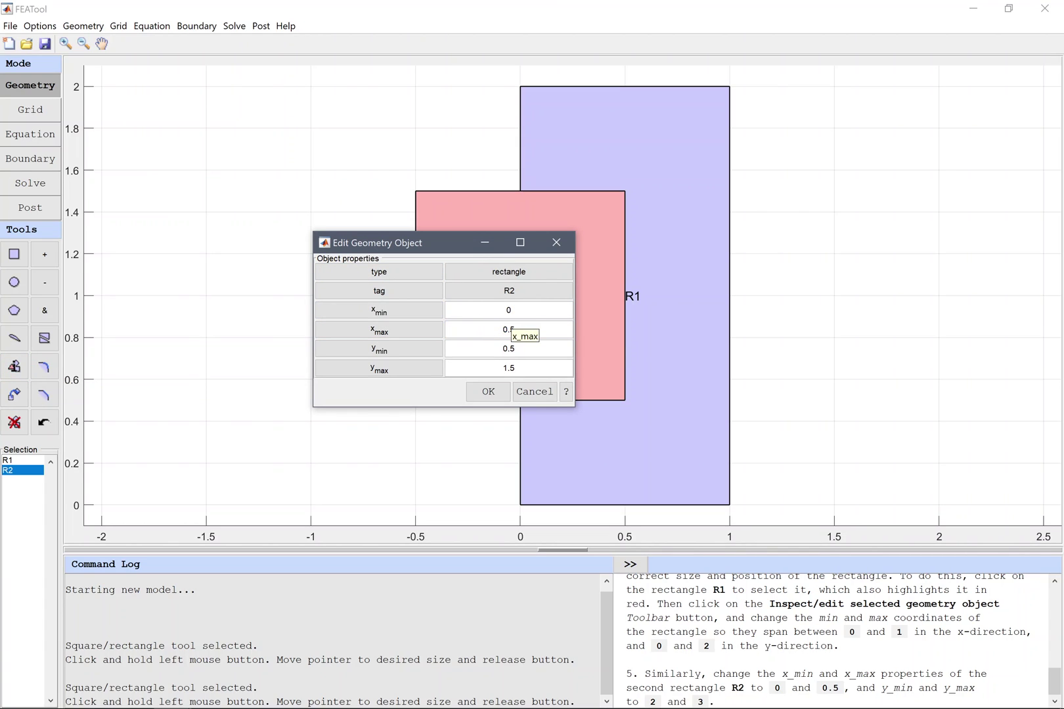
key(Tab)
text(2)
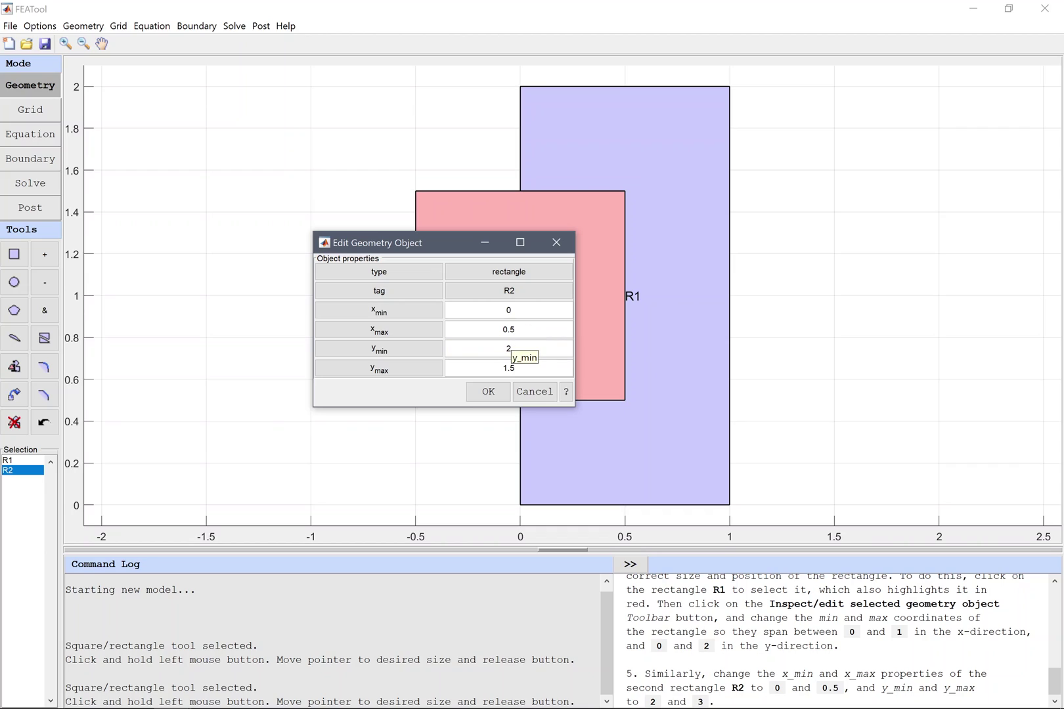
key(Tab)
text(3)
click(489, 391)
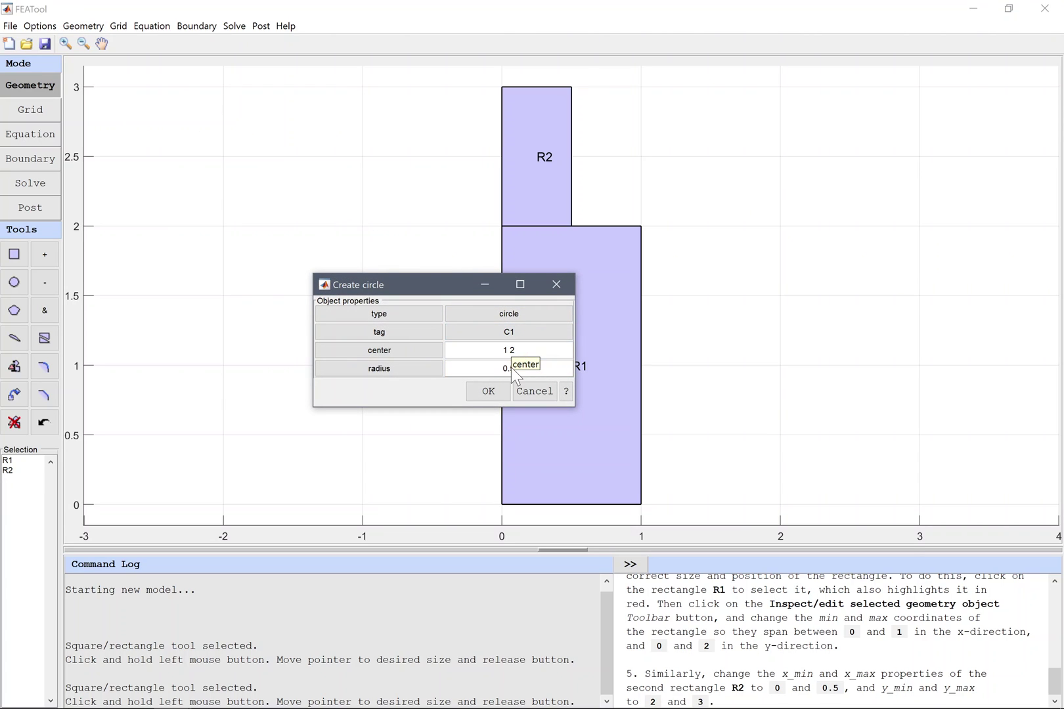
Step: Create a circle of radius 0.5 centred at (1, 2) and combine the geometry objects with the formula R1 + R2 - C1
click(491, 390)
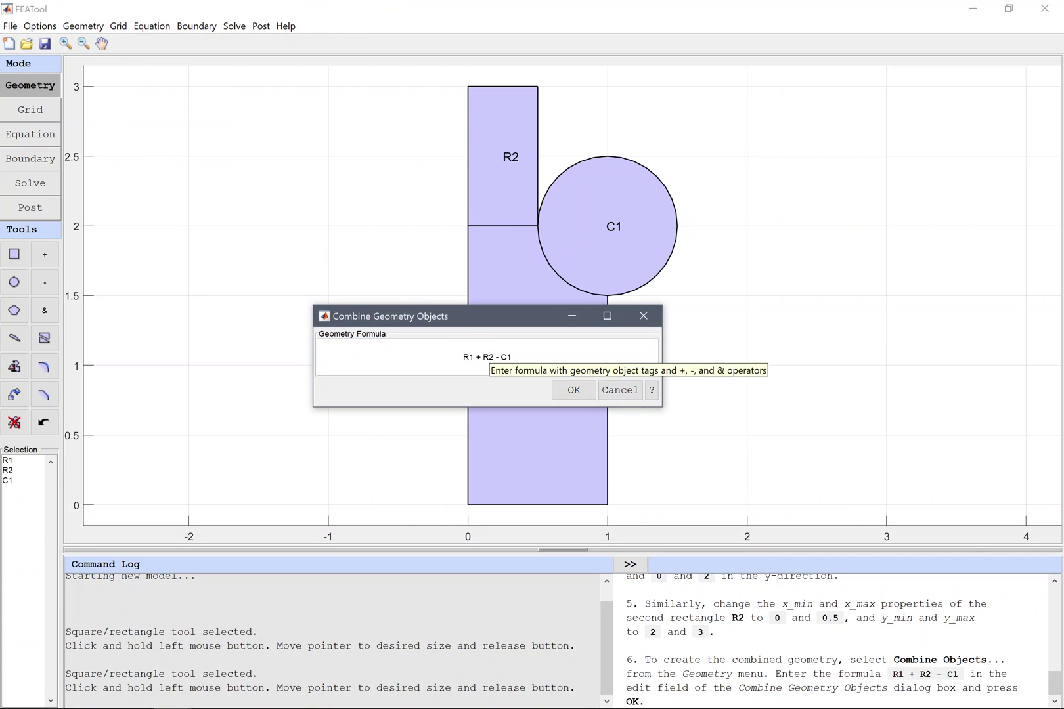
click(570, 389)
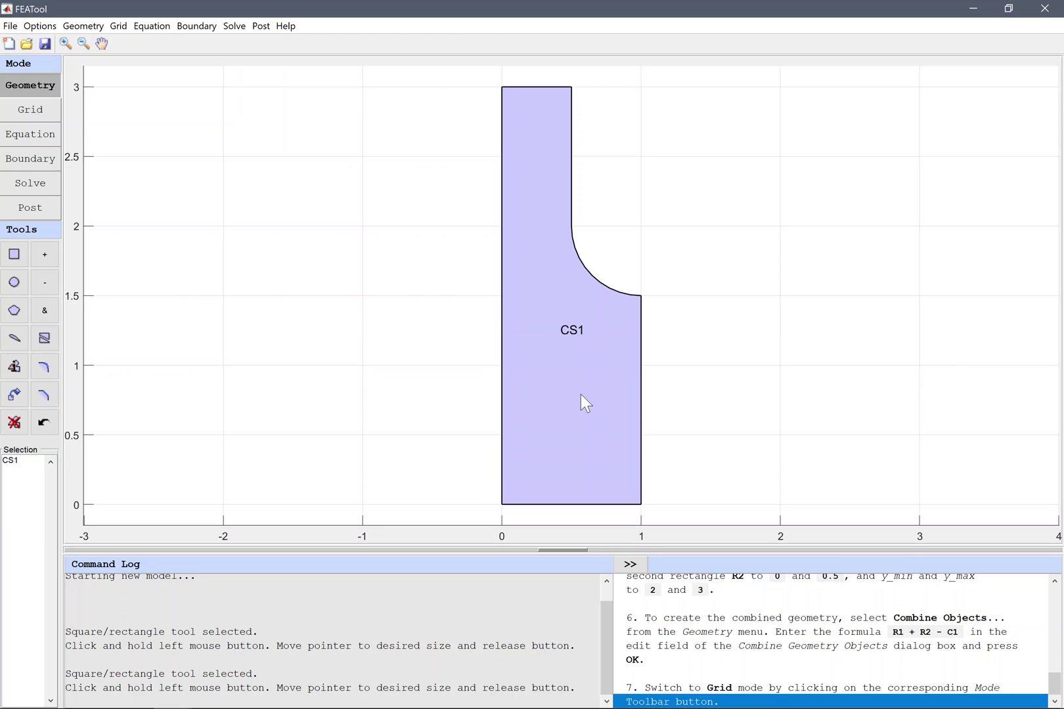
Step: Generate a grid for the combined geometry with a grid size of 0.1
click(32, 111)
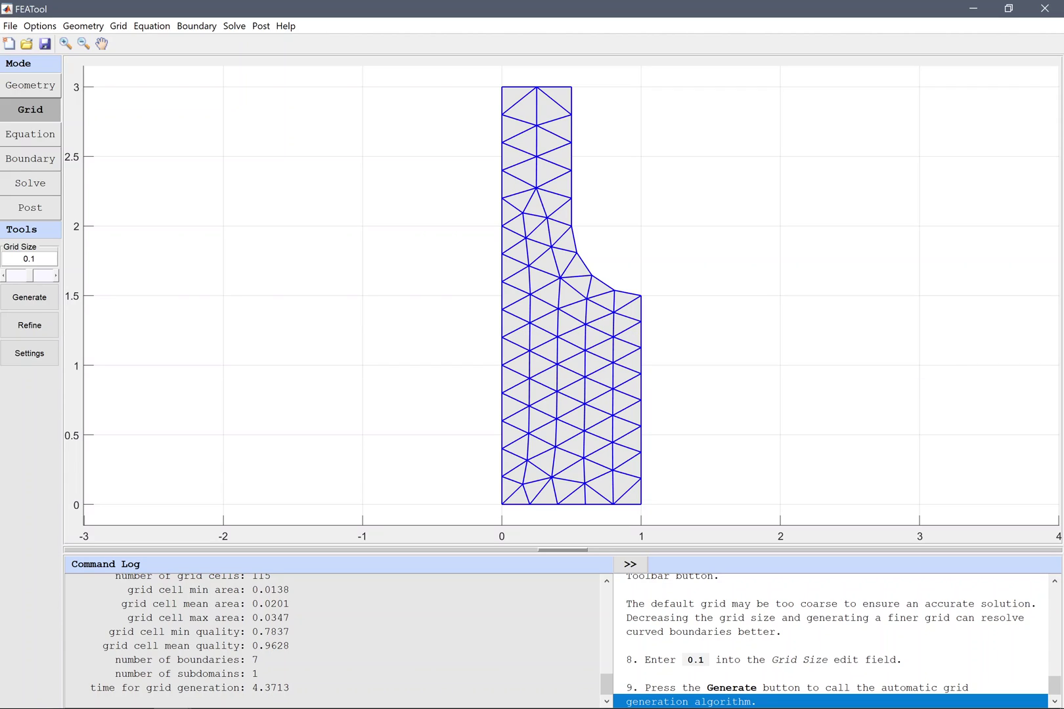
click(36, 297)
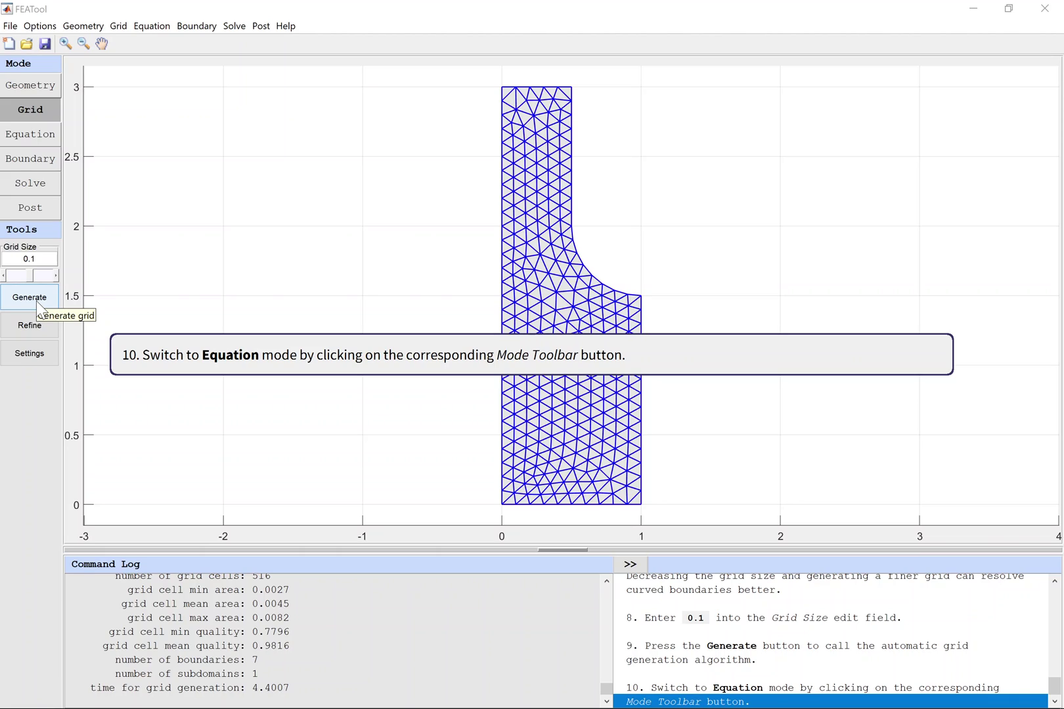
Step: Set the Navier-Stokes density to 1 and the viscosity to 5e-2 for subdomain 1
click(33, 133)
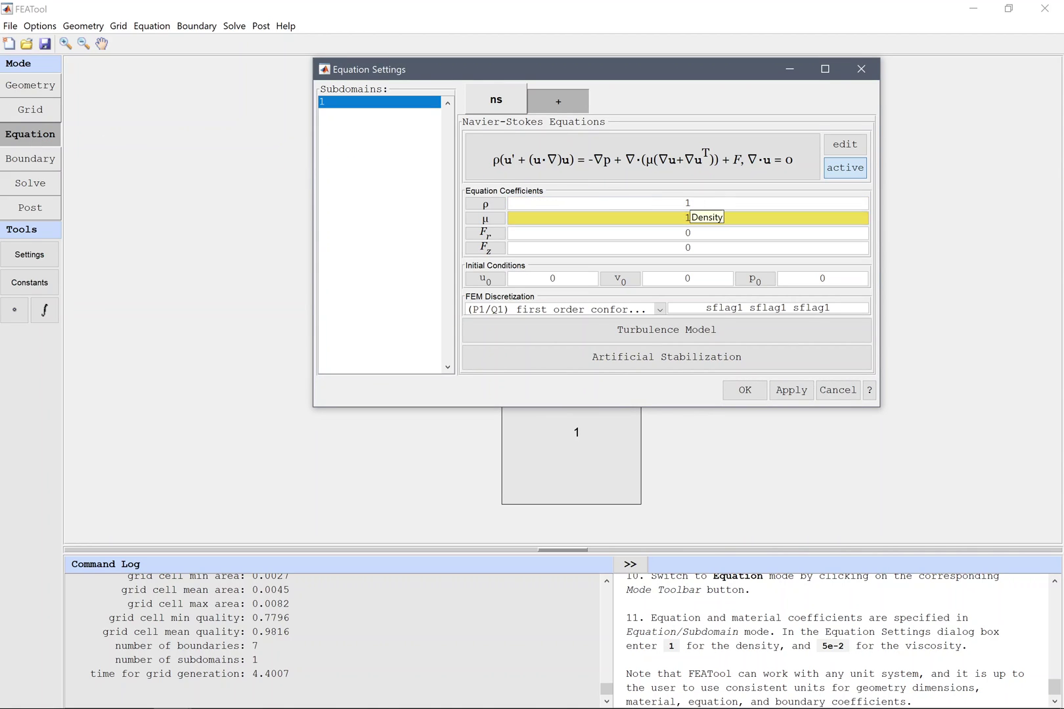
text(5e-2)
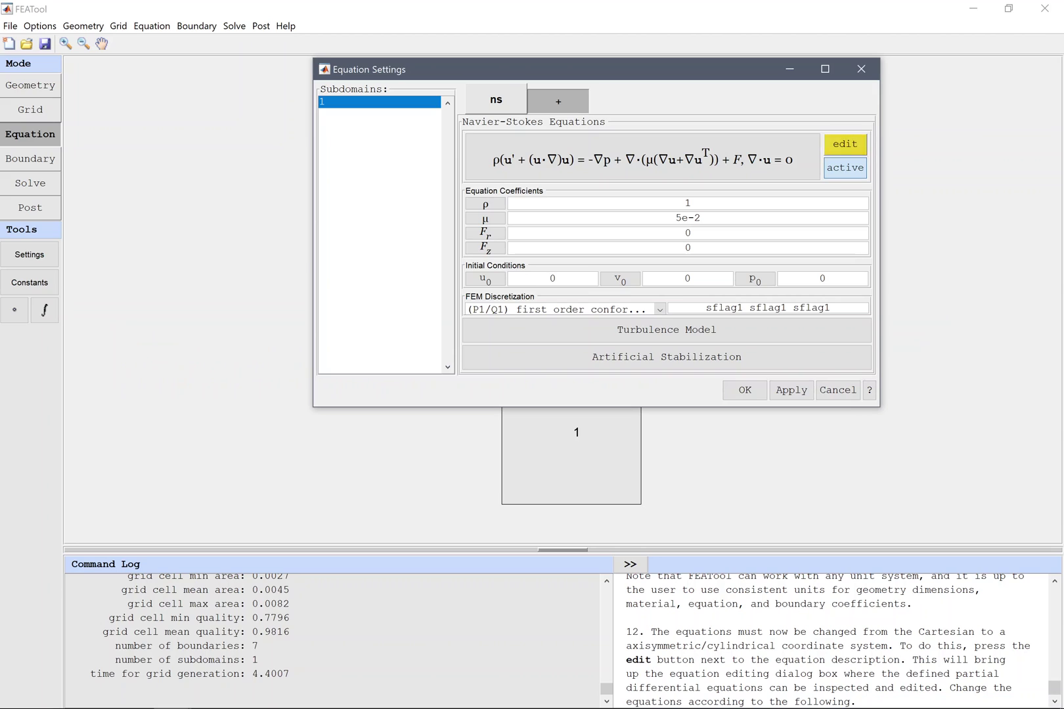
Step: Rewrite the u, v and p equations in axisymmetric form, with u_t + r*ur_t + r*vz_t = 0 for p, and choose the (P2P1/Q2Q1) second order discretization
click(844, 147)
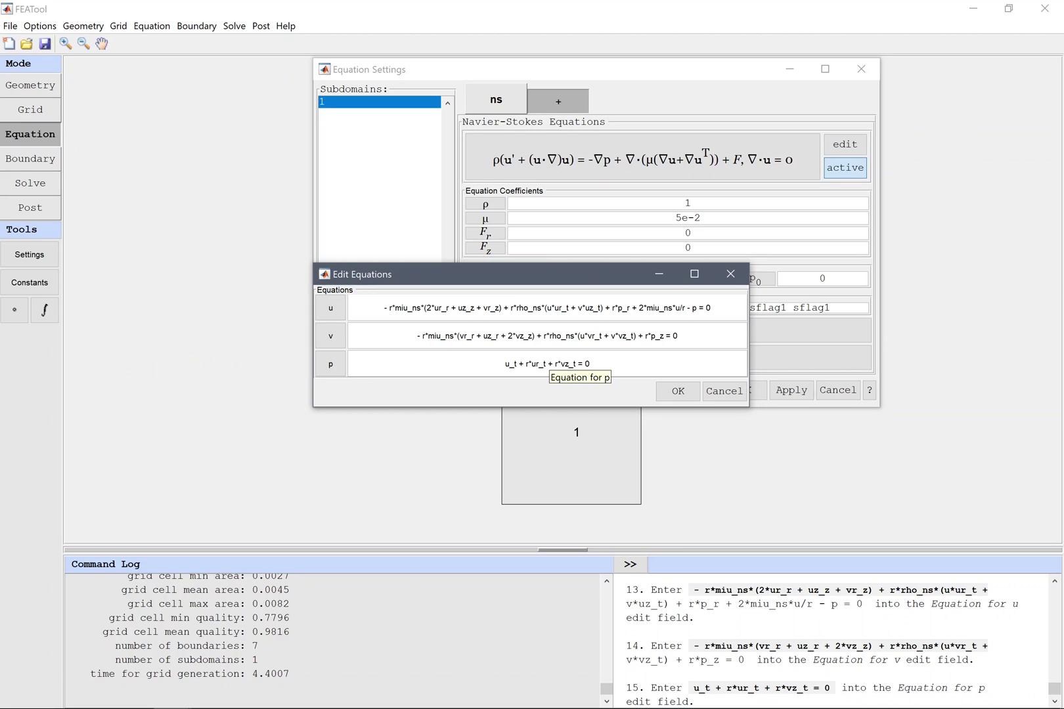
click(660, 390)
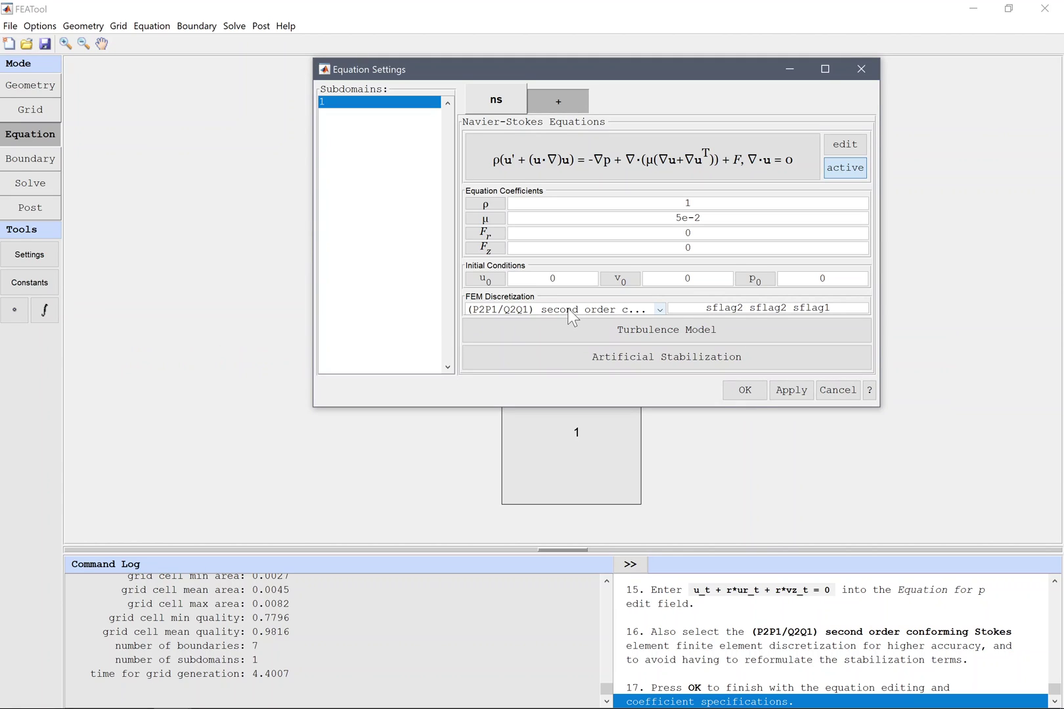
click(747, 390)
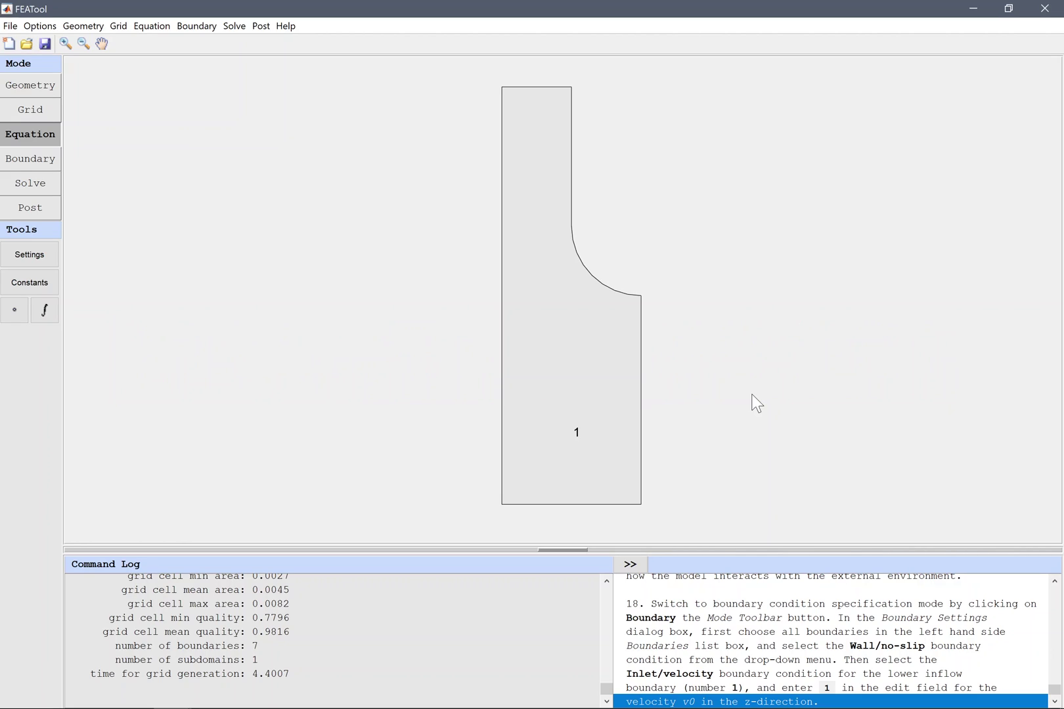
Step: Define wall/no-slip boundaries, with a velocity inlet of v0 = 1 on boundary 1, neutral outflow on 5, and symmetry/slip on 6 and 7
click(34, 164)
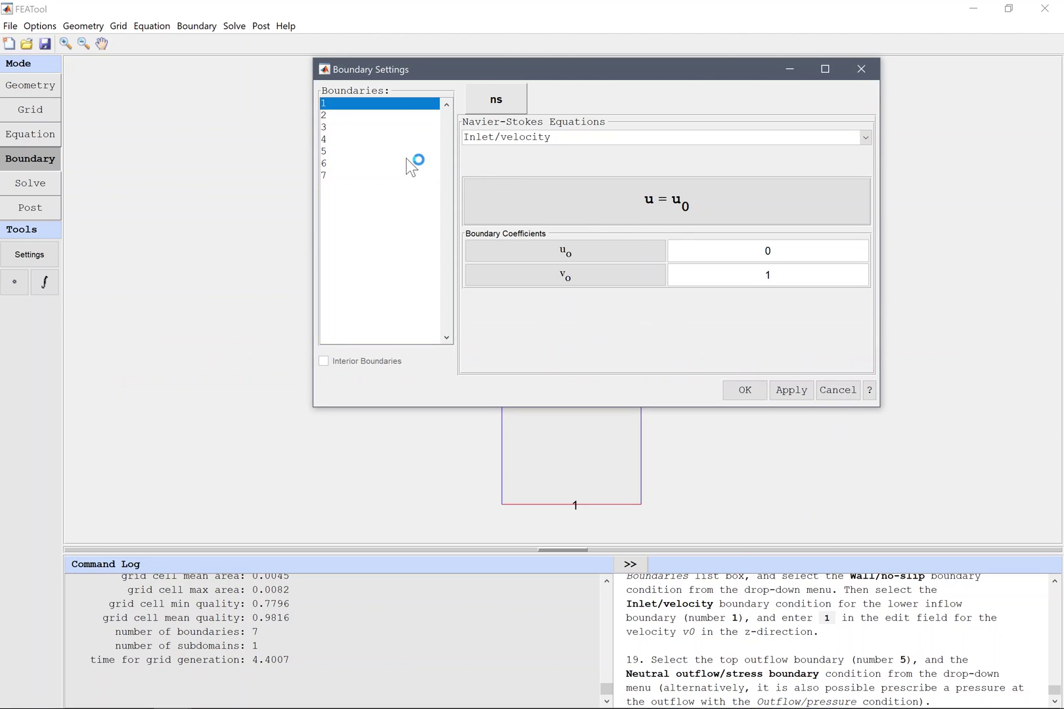
click(388, 152)
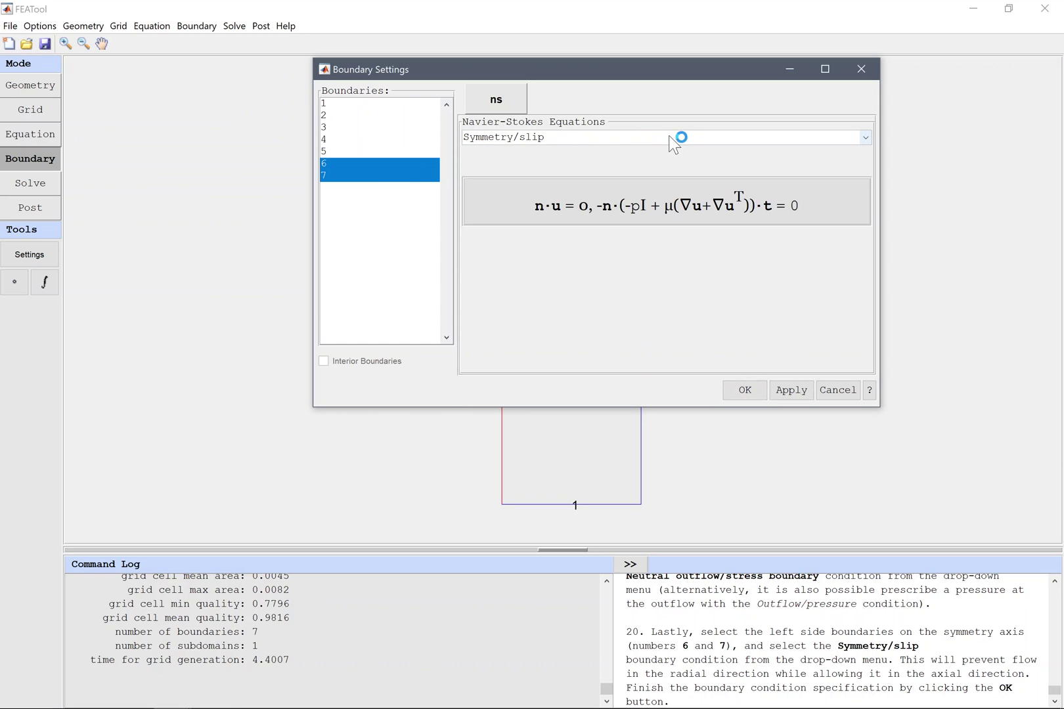
click(745, 390)
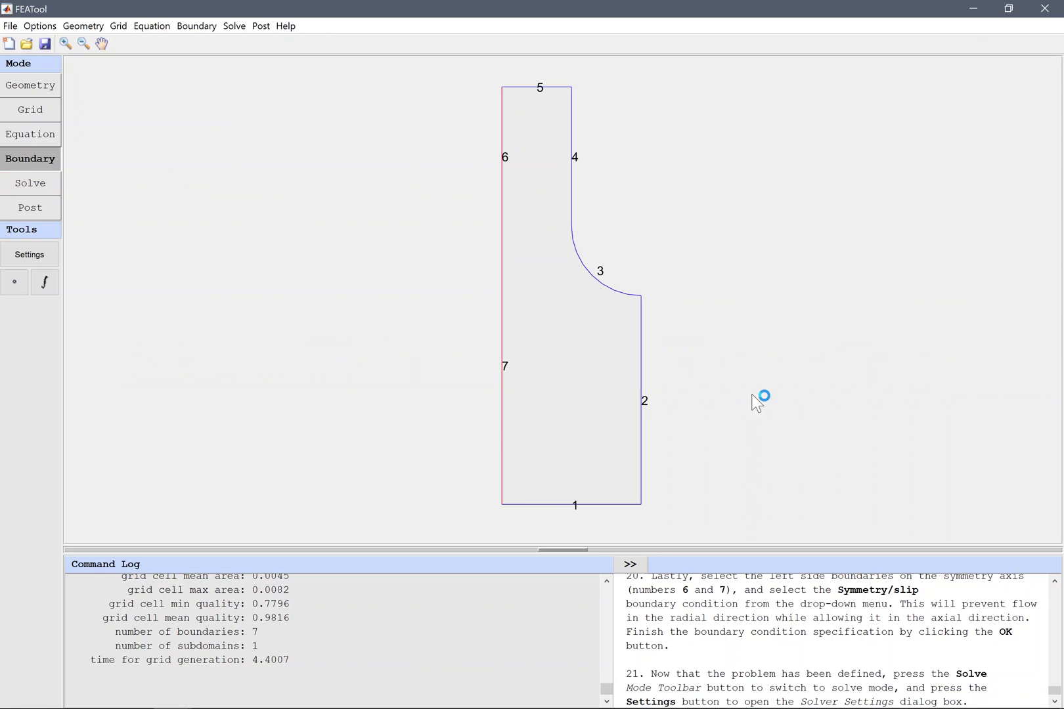
Step: Solve the stationary problem with maximum non-linear iterations set to 100 and the non-linear relaxation parameter set to 0.8
click(30, 184)
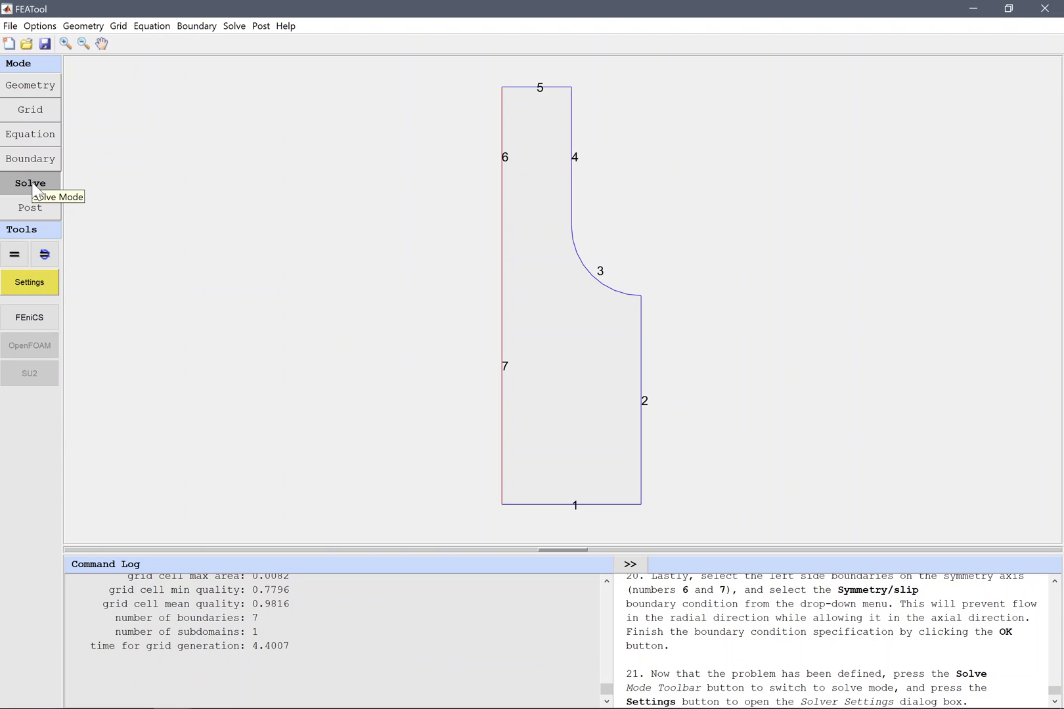
click(33, 287)
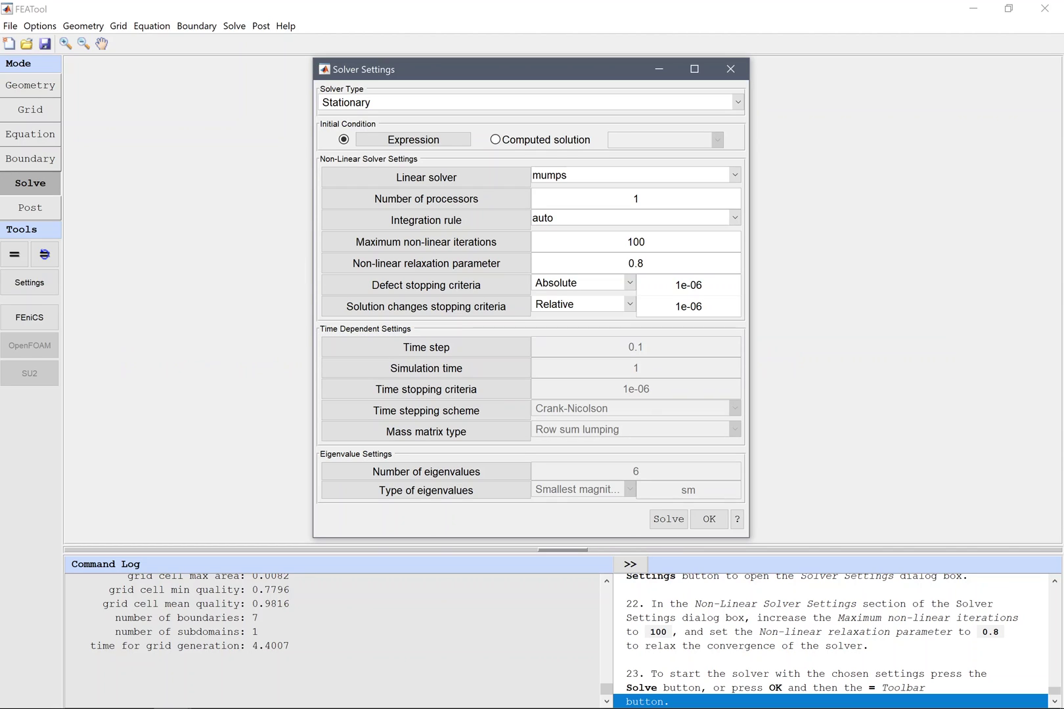
click(668, 519)
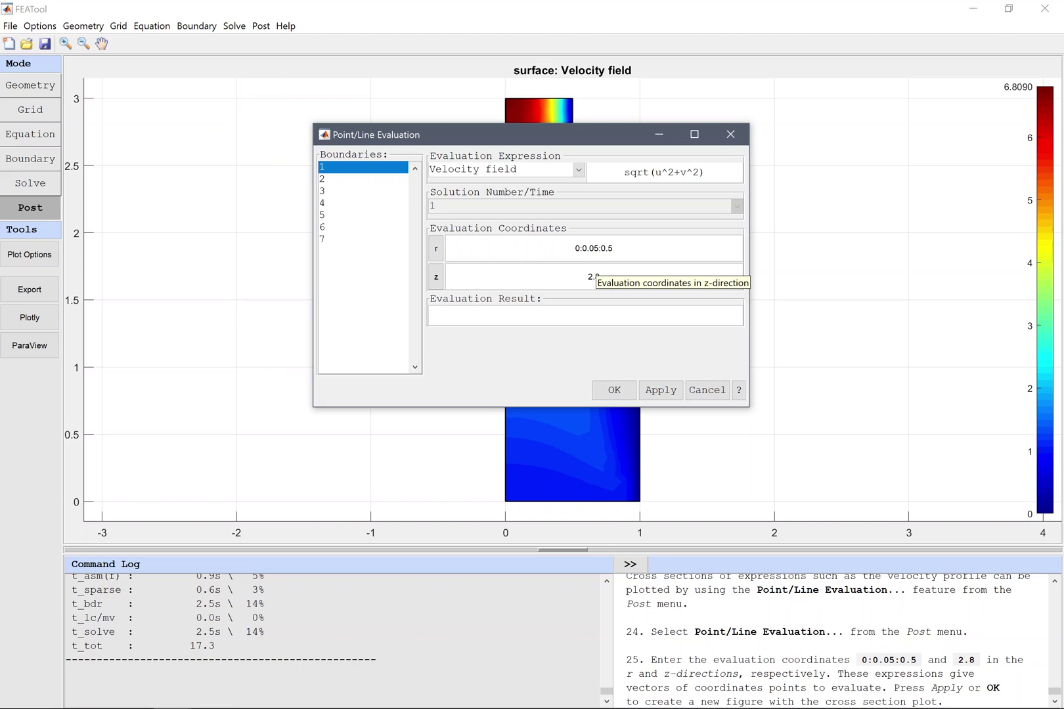
Step: Plot the velocity field cross section along r = 0:0.05:0.5 at z = 2.8 with Point/Line Evaluation
click(616, 390)
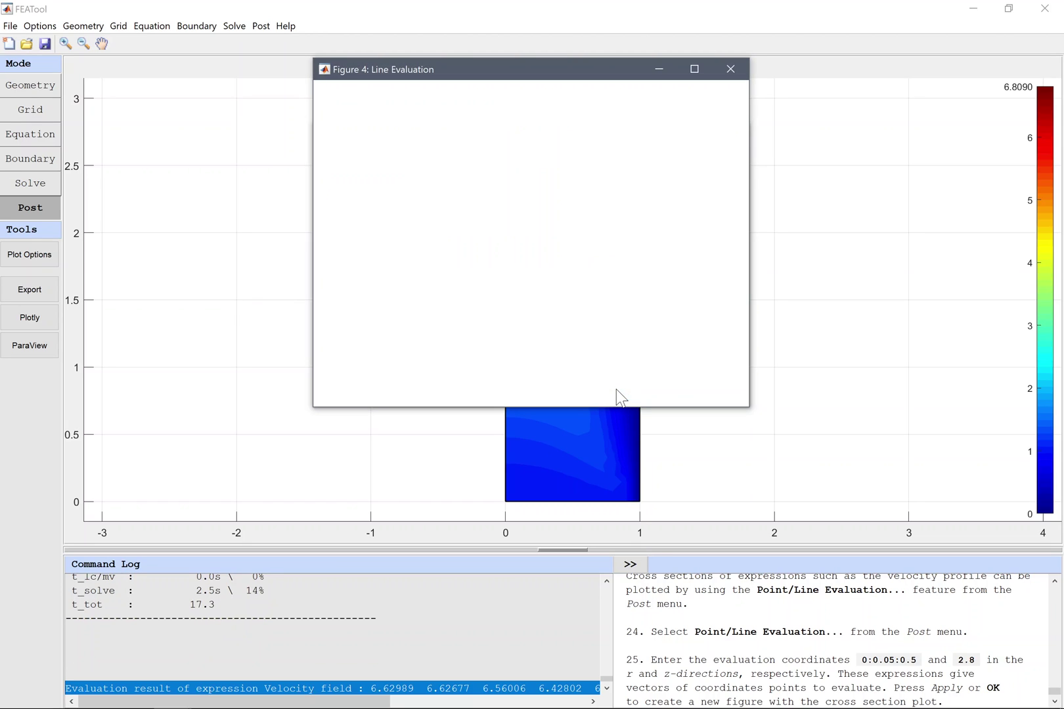